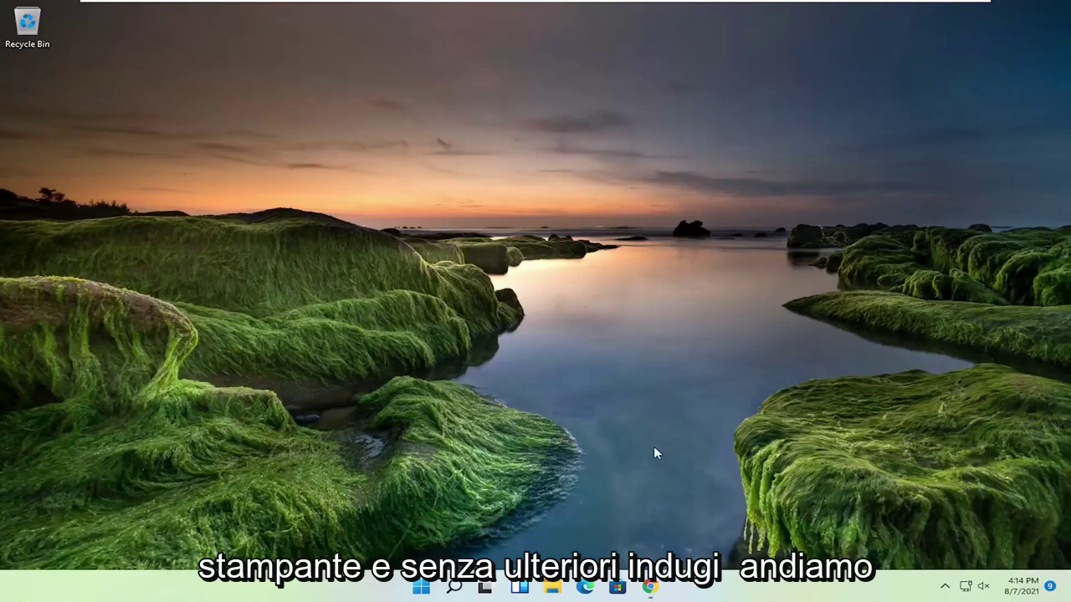
- Open a new maximized Chrome window and search Google for 'canon printer drivers'
{"action": "right_click", "coordinate": [650, 586]}
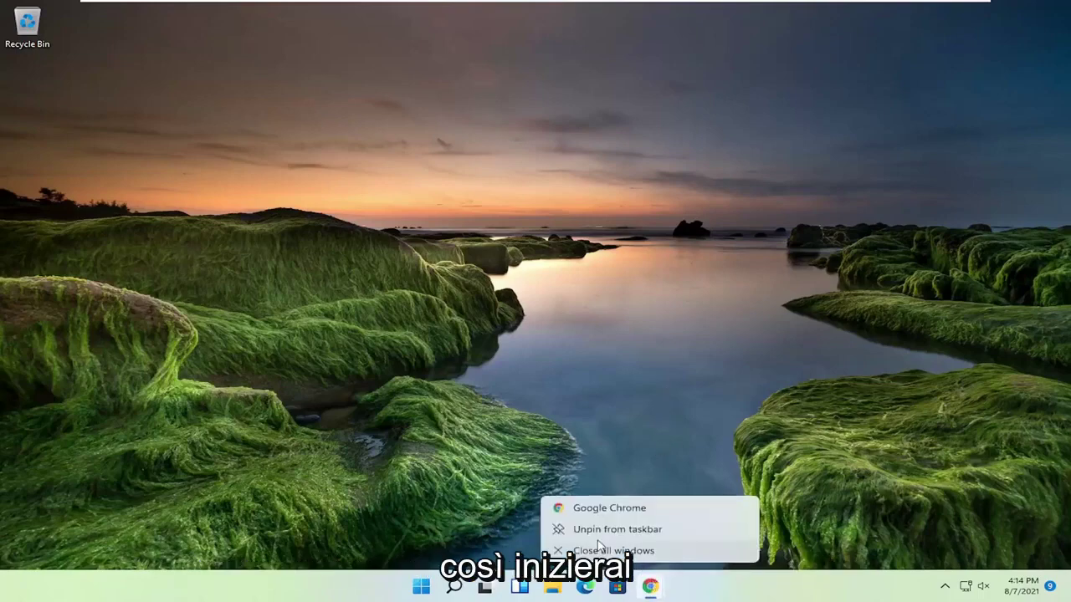
{"action": "left_click", "coordinate": [590, 509]}
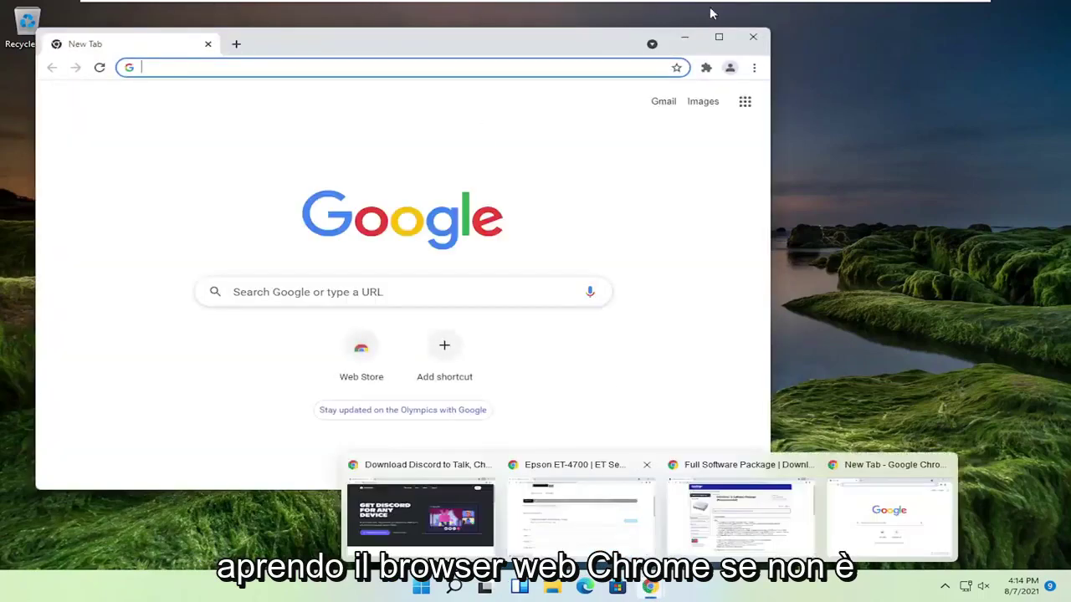
{"action": "left_click", "coordinate": [716, 36]}
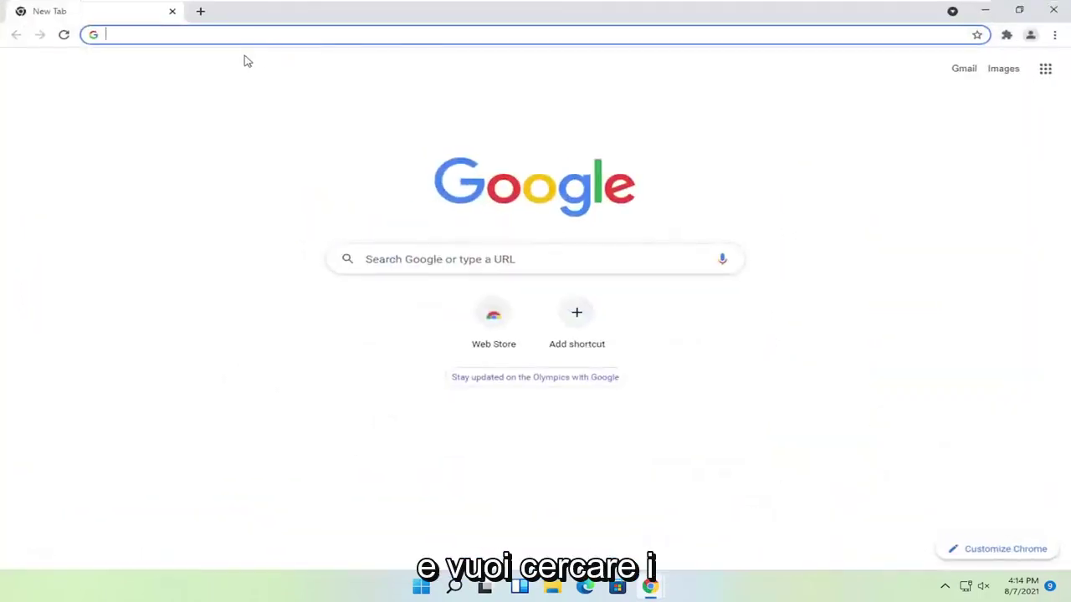
{"action": "type", "text": "canon pri"}
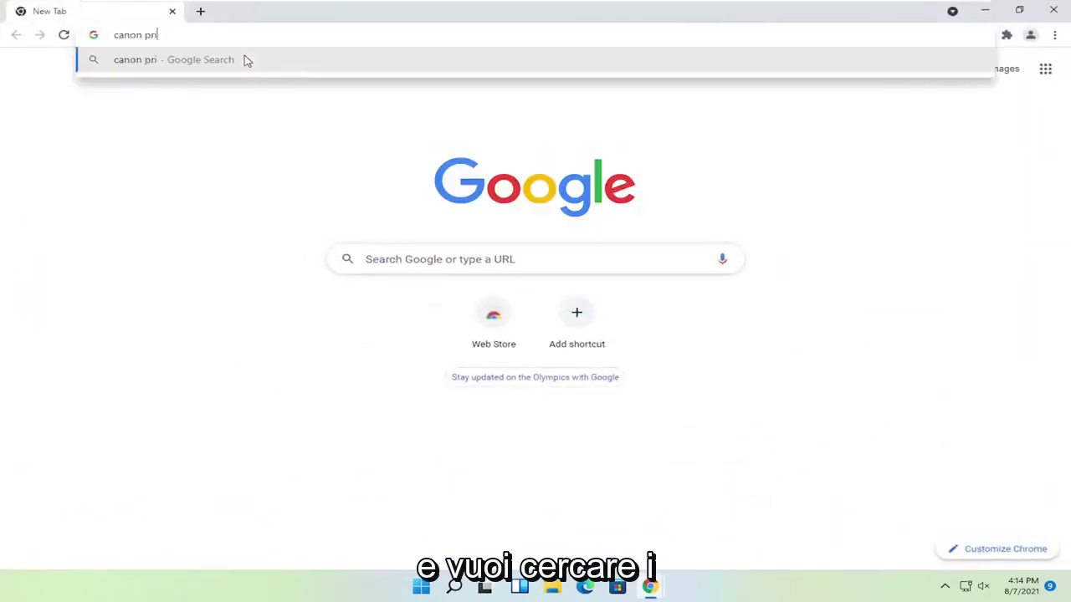
{"action": "type", "text": "nter drivers"}
{"action": "key", "text": "Return"}
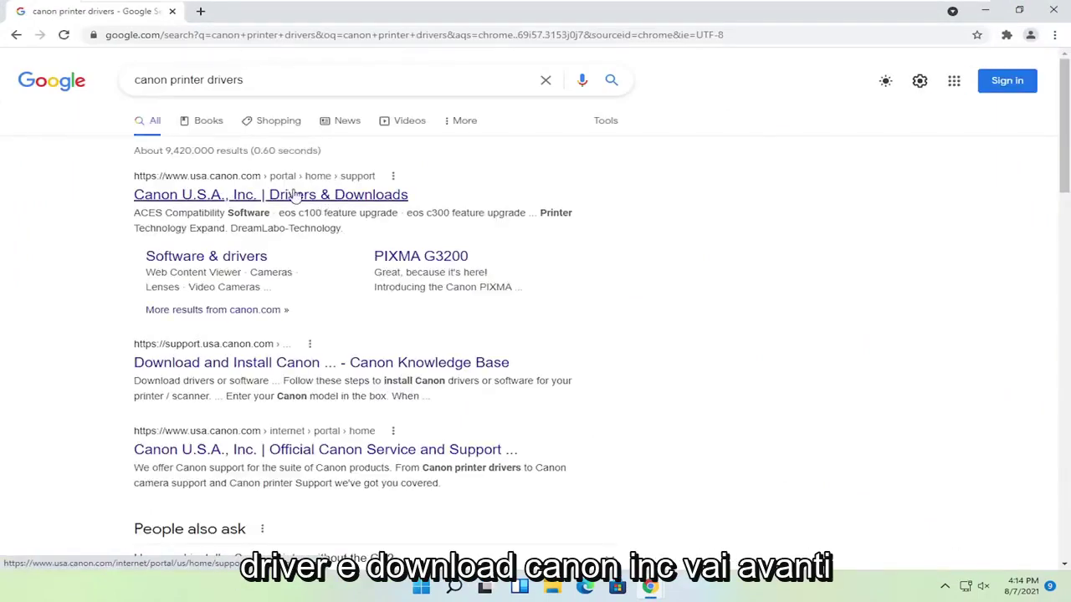
- Open Canon U.S.A.'s Drivers & Downloads page from the search results
{"action": "left_click", "coordinate": [368, 199]}
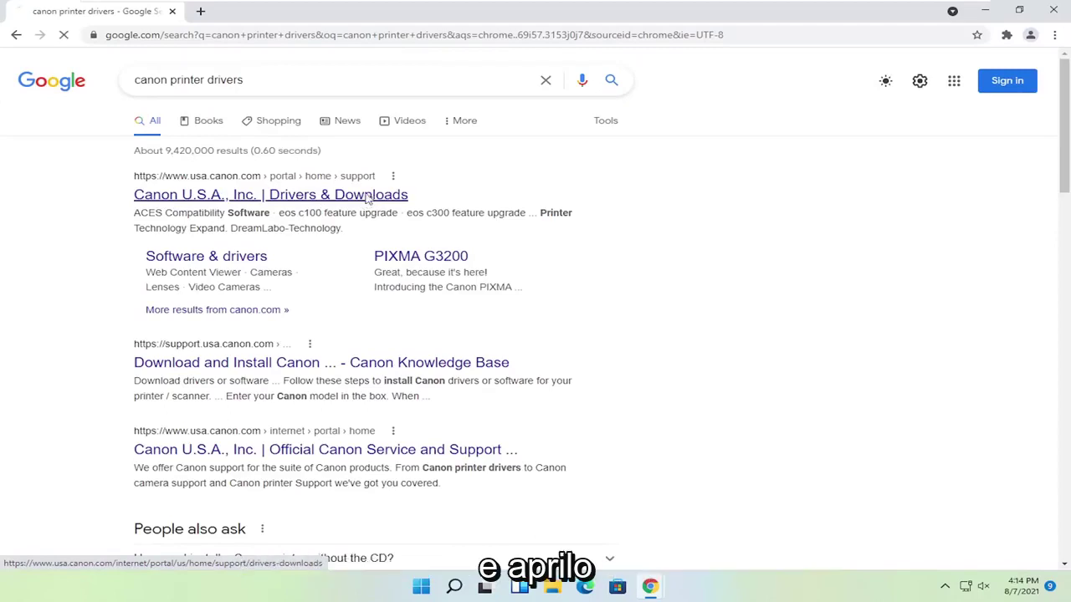
{"action": "scroll", "coordinate": [459, 327], "scroll_direction": "down", "scroll_amount": 2}
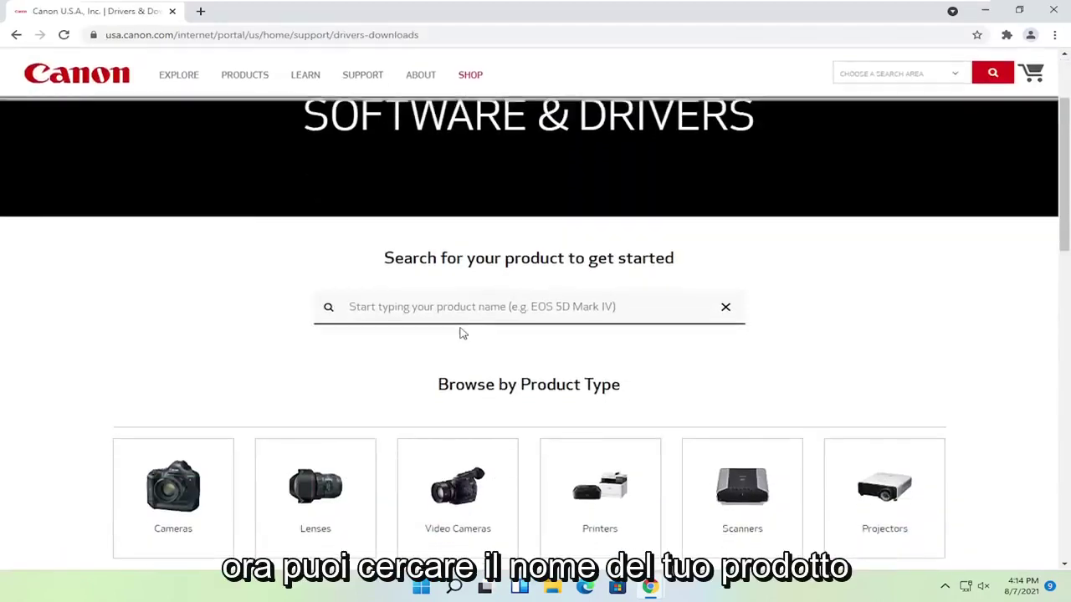
{"action": "left_click", "coordinate": [349, 306]}
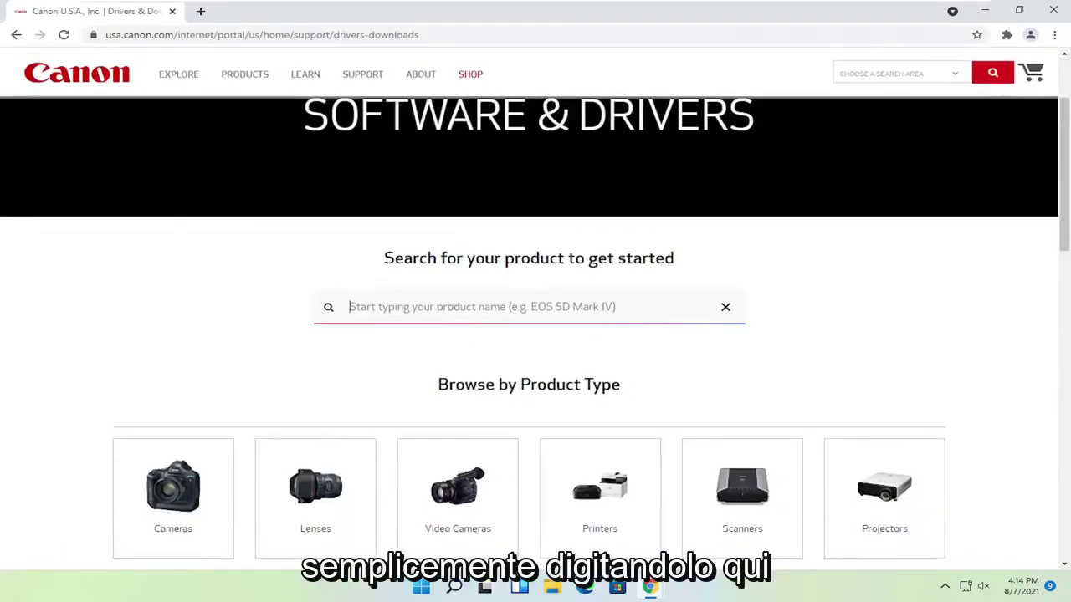
{"action": "scroll", "coordinate": [490, 323], "scroll_direction": "down", "scroll_amount": 3}
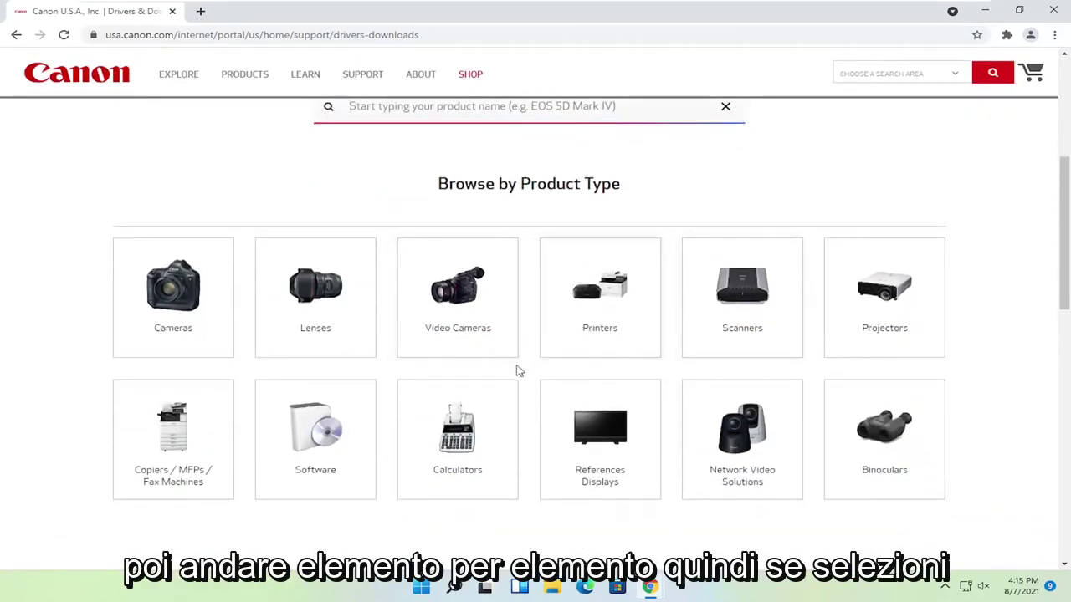
- Browse Printers > PIXMA > PIXMA G2200 to reach its Windows 10 (x64) driver list
{"action": "left_click", "coordinate": [590, 306]}
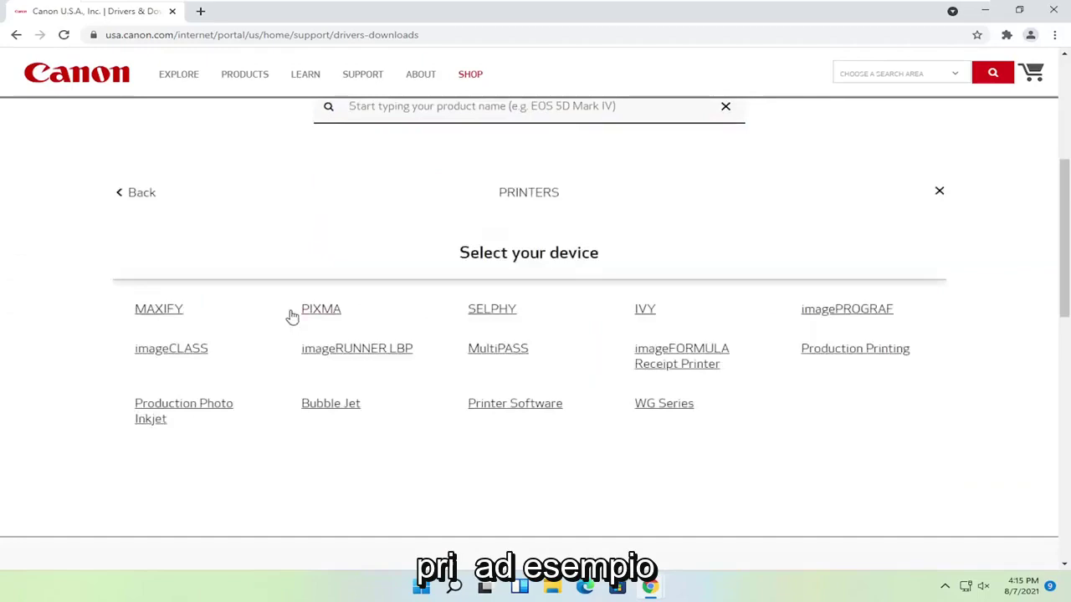
{"action": "left_click", "coordinate": [292, 312]}
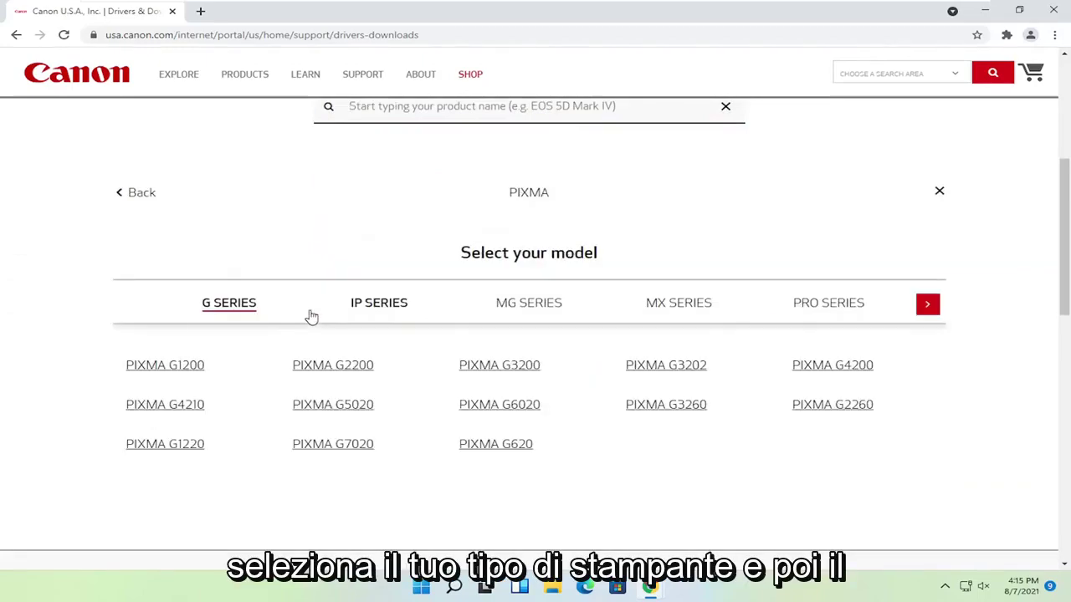
{"action": "left_click", "coordinate": [328, 369]}
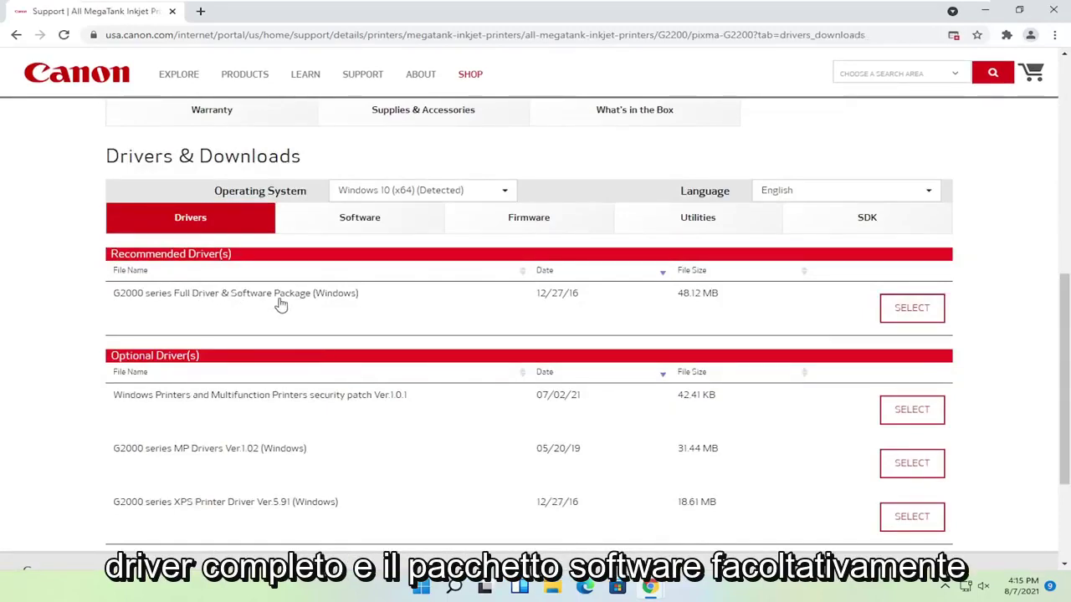
{"action": "scroll", "coordinate": [282, 306], "scroll_direction": "down", "scroll_amount": 2}
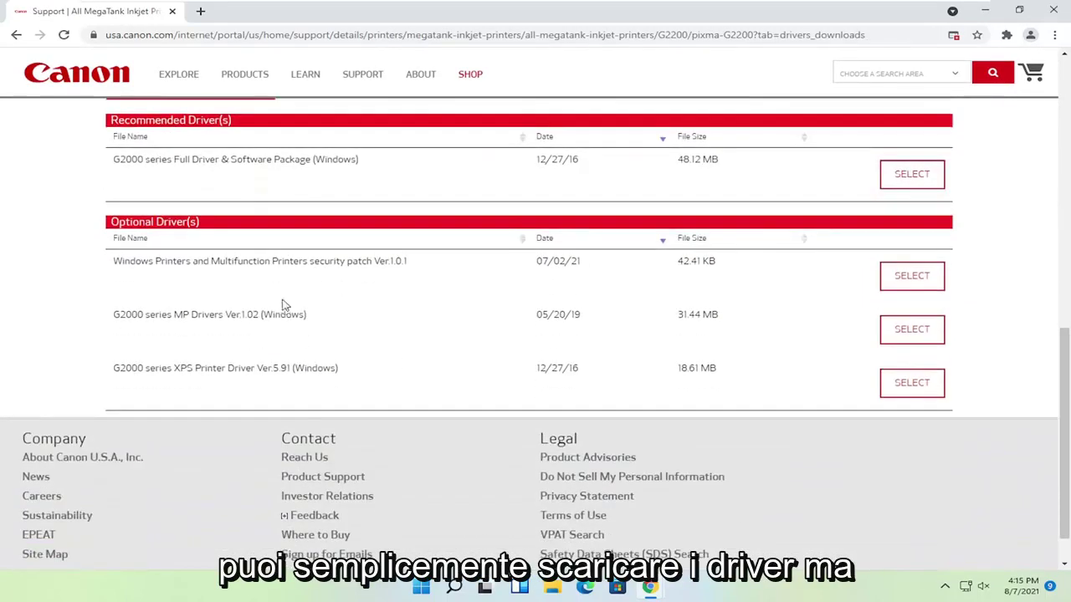
{"action": "scroll", "coordinate": [293, 312], "scroll_direction": "up", "scroll_amount": 2}
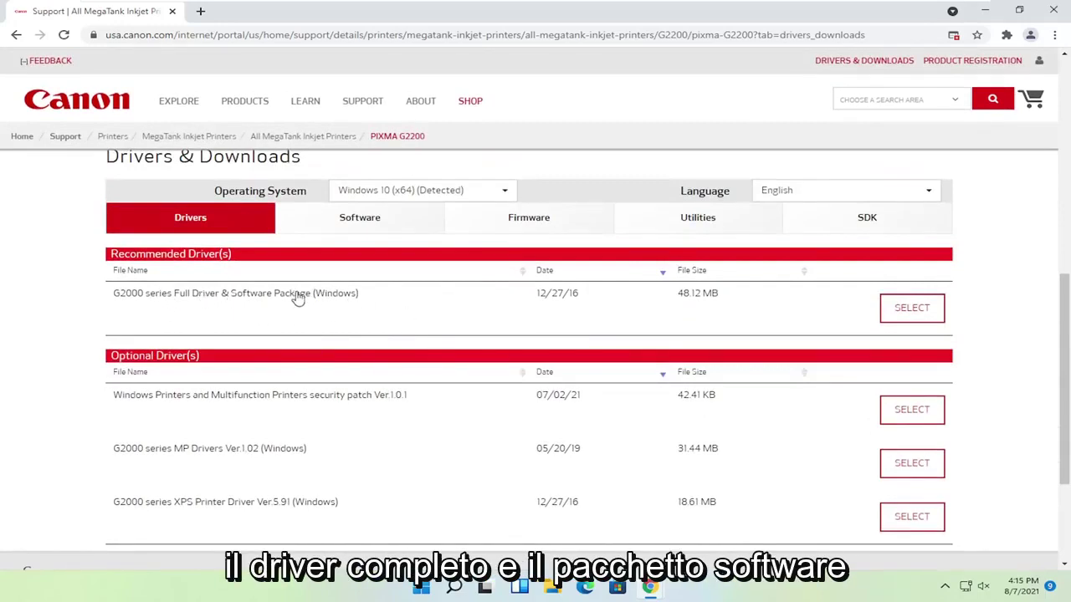
- Download the 48.12 MB Full Driver & Software Package and allow the Canon setup to make changes
{"action": "left_click", "coordinate": [912, 309]}
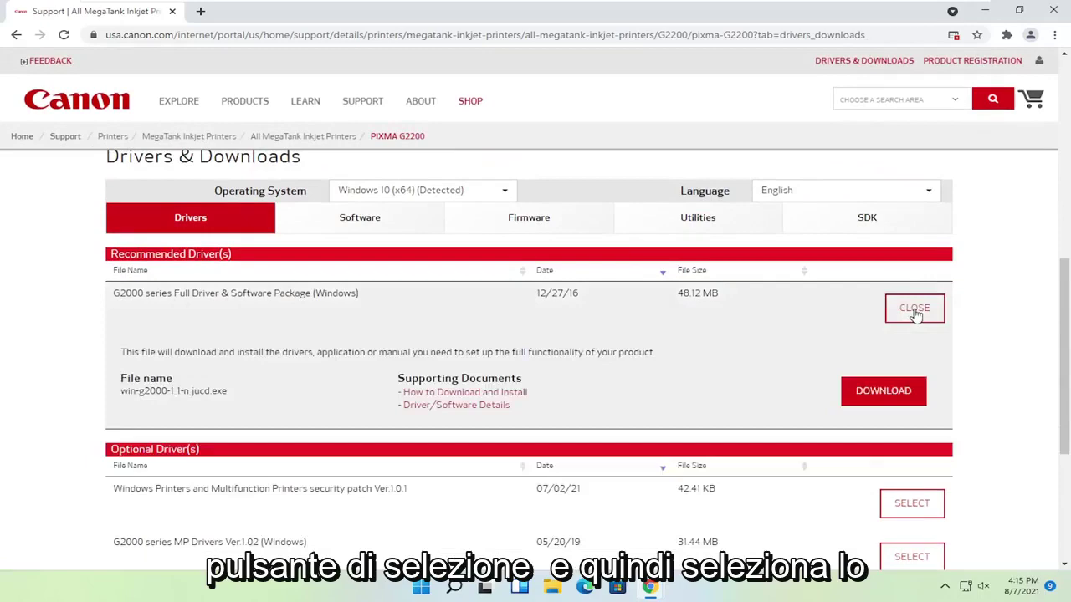
{"action": "left_click", "coordinate": [883, 392]}
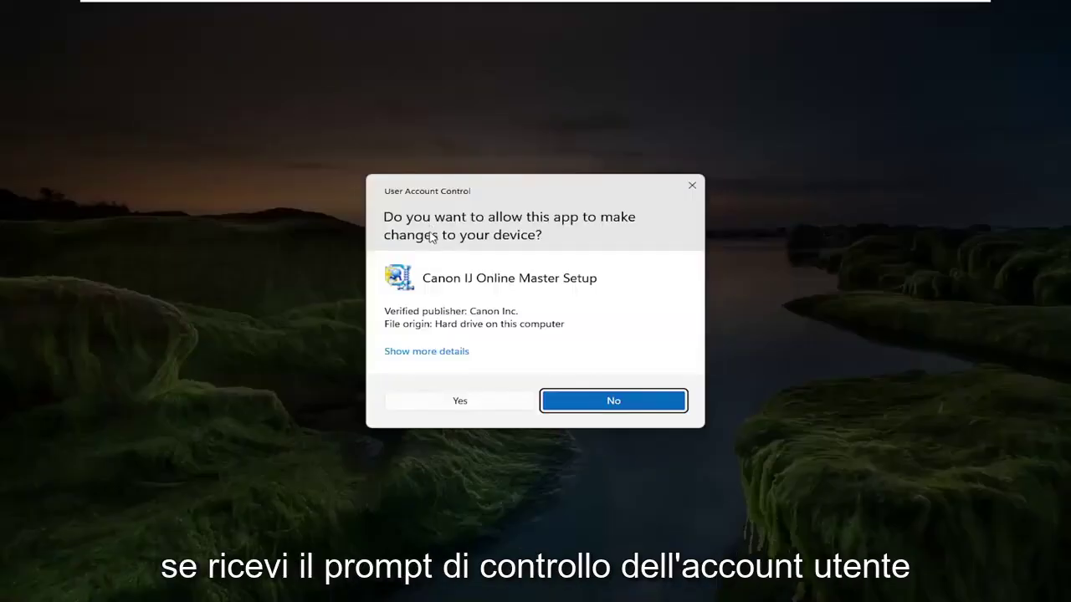
{"action": "left_click", "coordinate": [461, 402]}
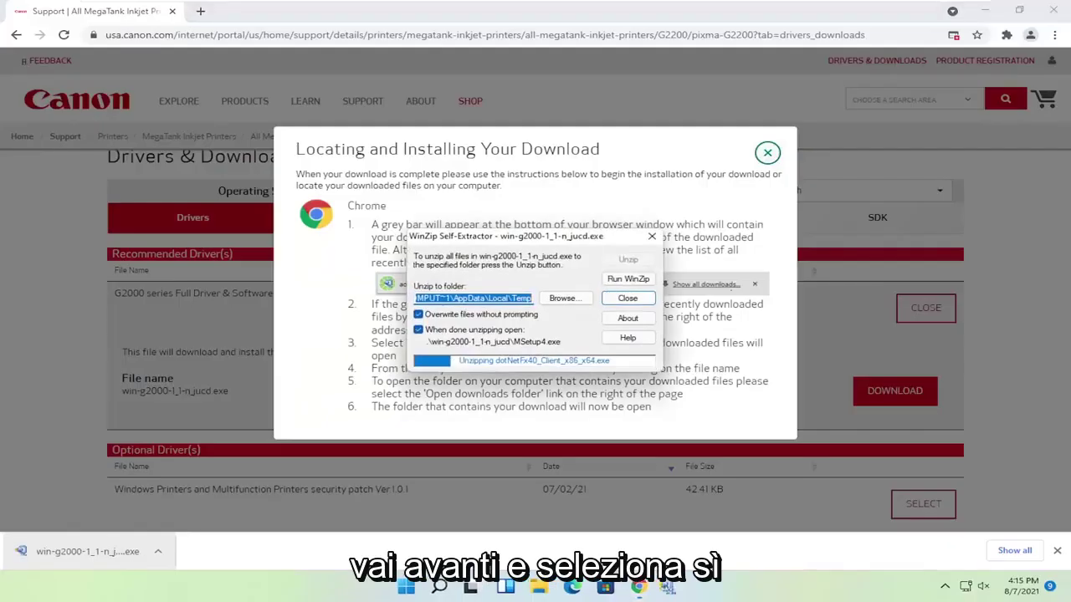
- Minimize Chrome and the Canon setup window, then restore Chrome and open its menu
{"action": "left_click", "coordinate": [980, 12]}
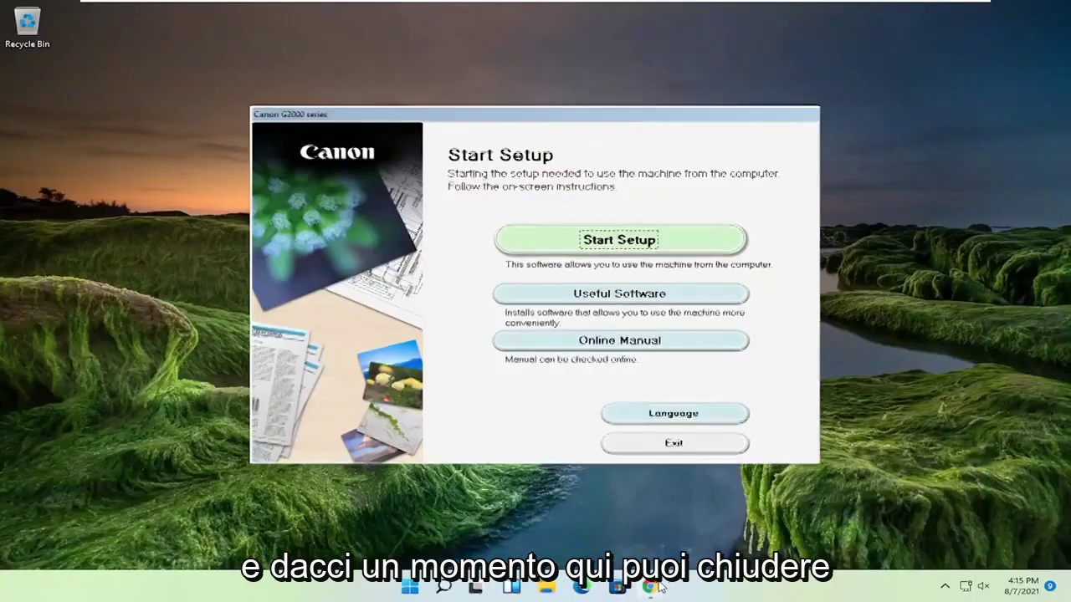
{"action": "right_click", "coordinate": [666, 588]}
{"action": "left_click", "coordinate": [667, 588]}
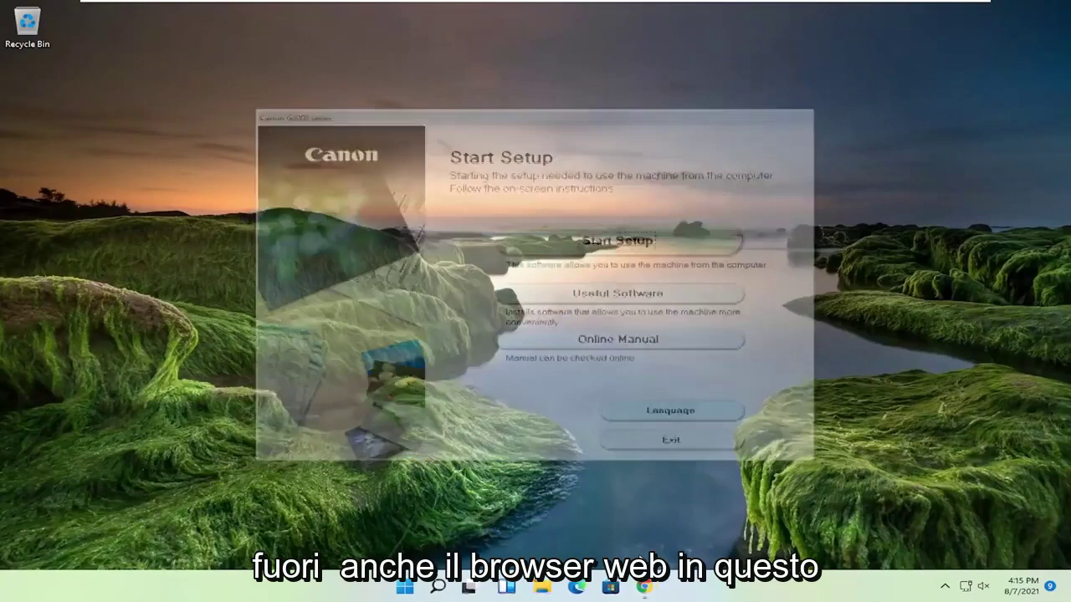
{"action": "mouse_move", "coordinate": [651, 590]}
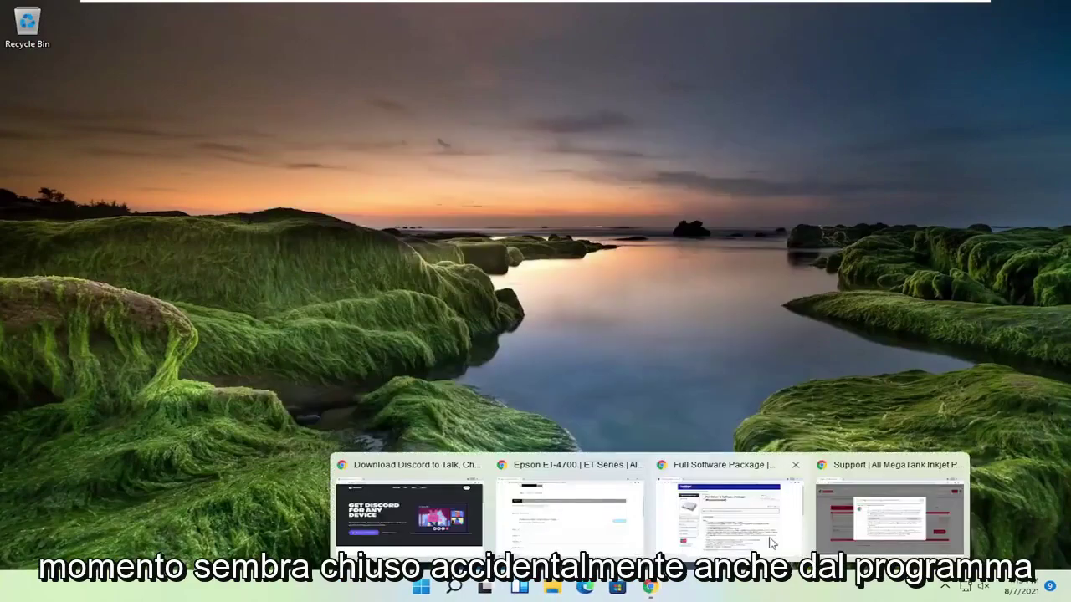
{"action": "left_click", "coordinate": [836, 512]}
{"action": "left_click", "coordinate": [1057, 35]}
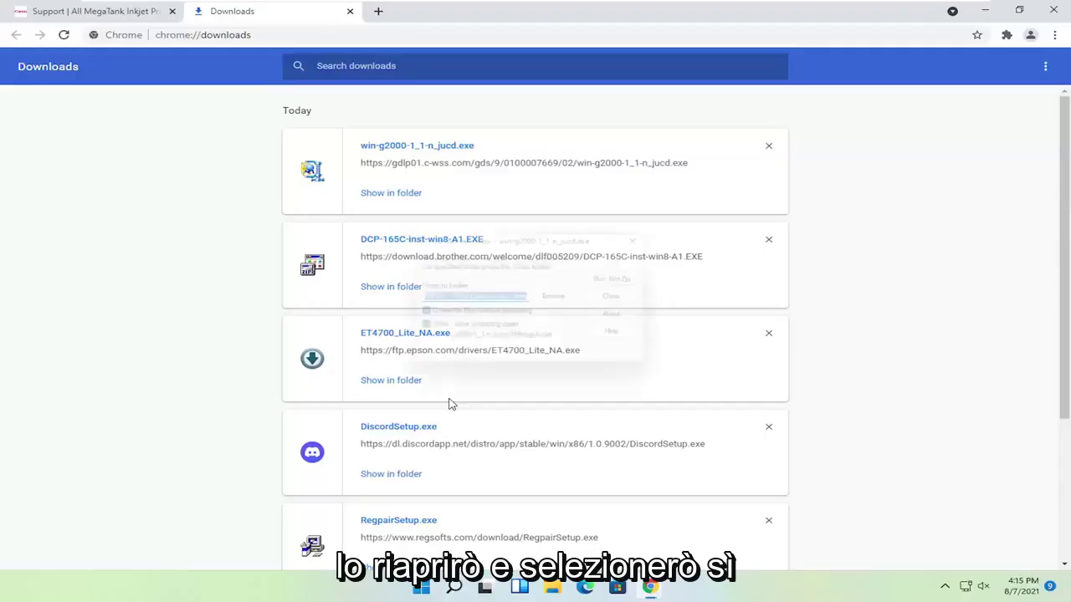
- Close all remaining Chrome windows and start the Canon G2000 series setup
{"action": "left_click", "coordinate": [1052, 10]}
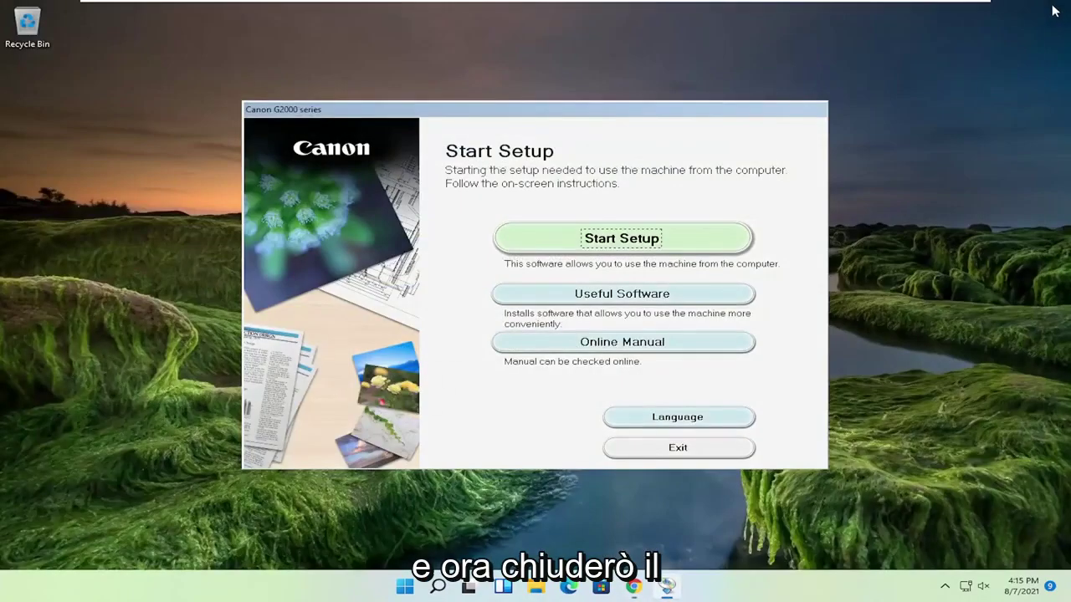
{"action": "right_click", "coordinate": [634, 587]}
{"action": "left_click", "coordinate": [604, 549]}
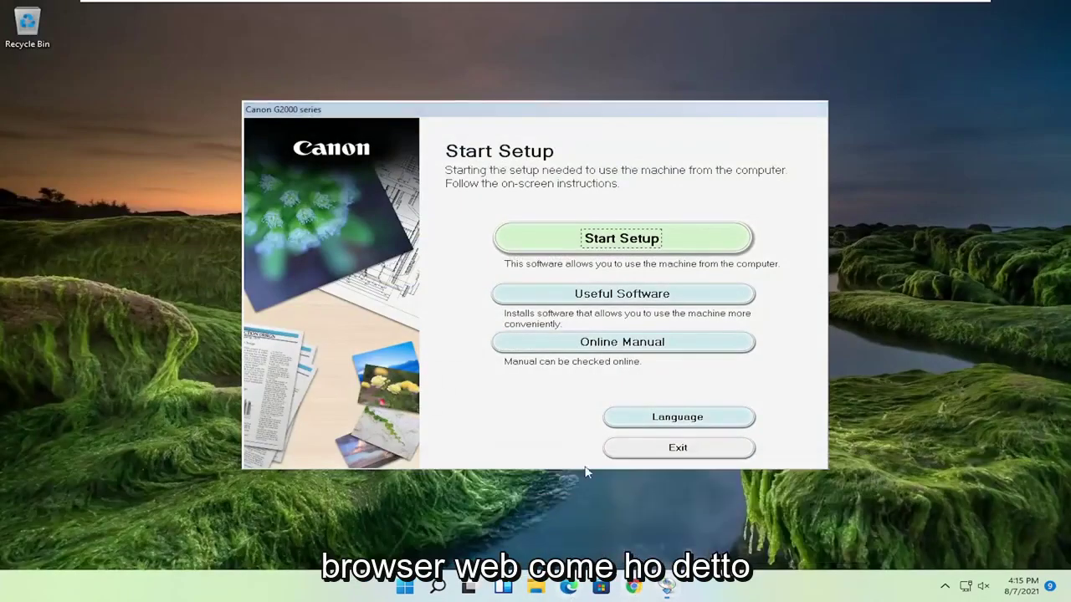
{"action": "left_click", "coordinate": [600, 241]}
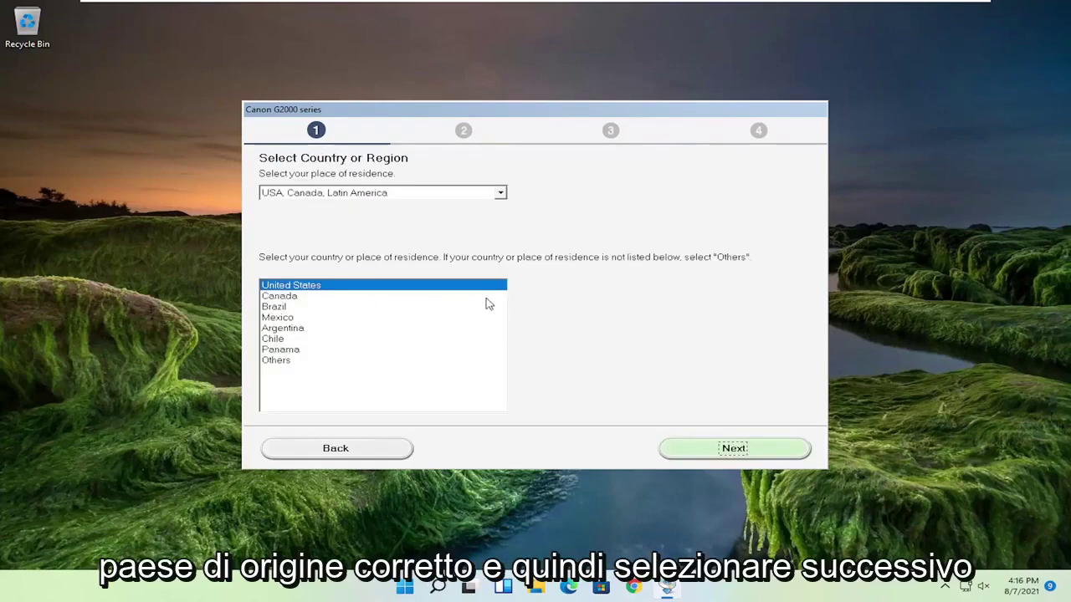
- Keep United States, accept the license, decline the Extended Survey Program, and begin installing
{"action": "left_click", "coordinate": [737, 451]}
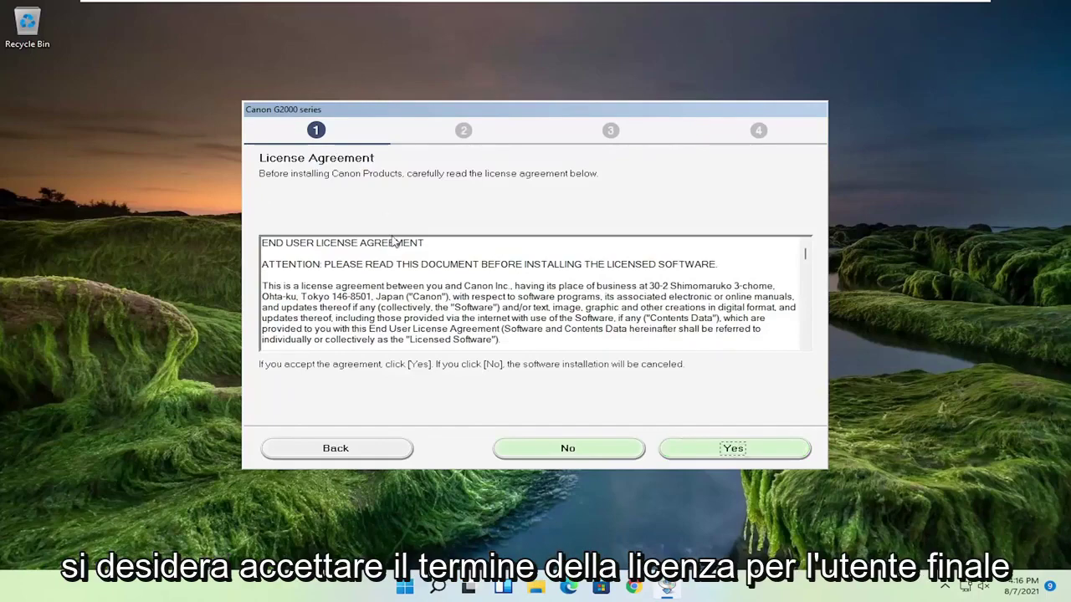
{"action": "left_click", "coordinate": [721, 449]}
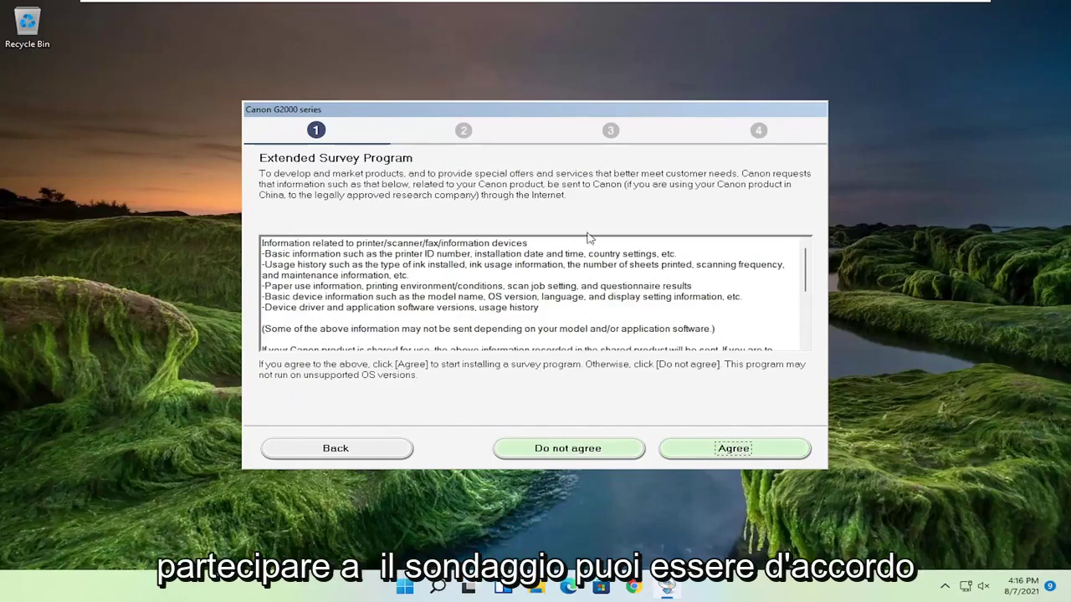
{"action": "left_click", "coordinate": [591, 449]}
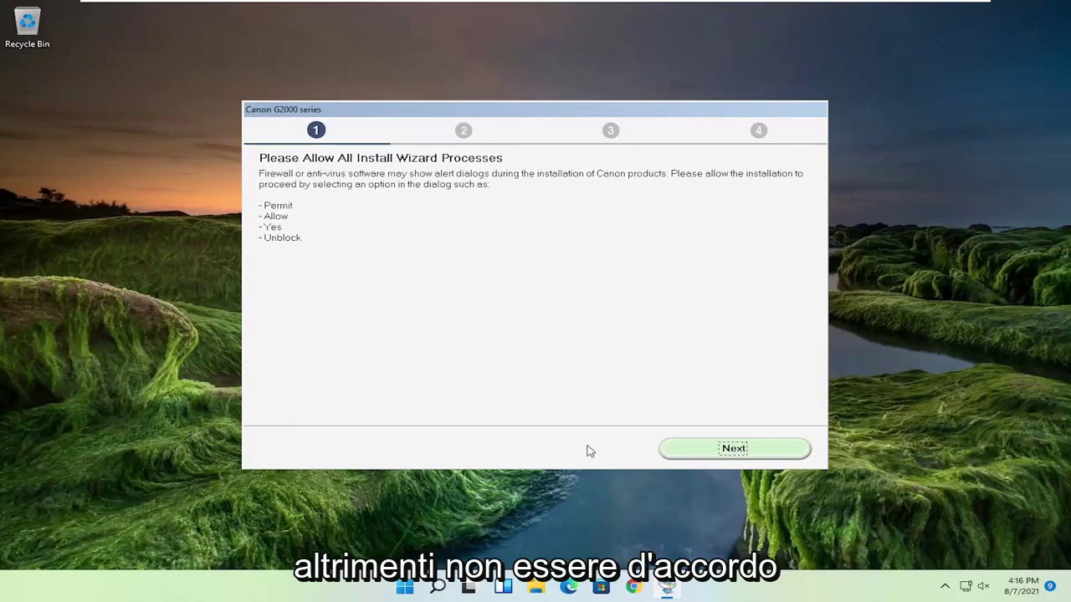
{"action": "left_click", "coordinate": [734, 452]}
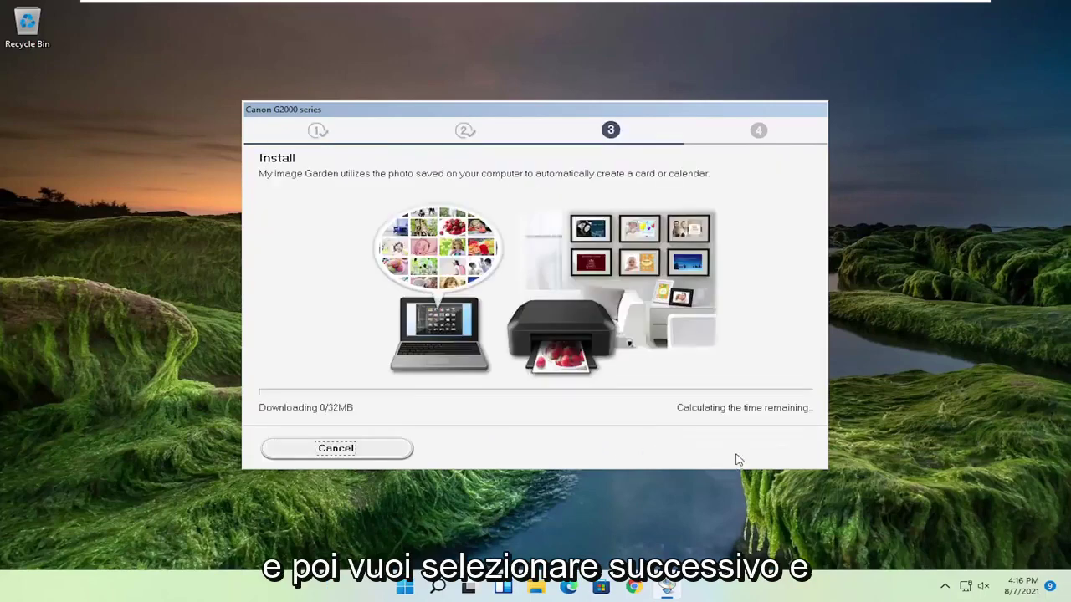